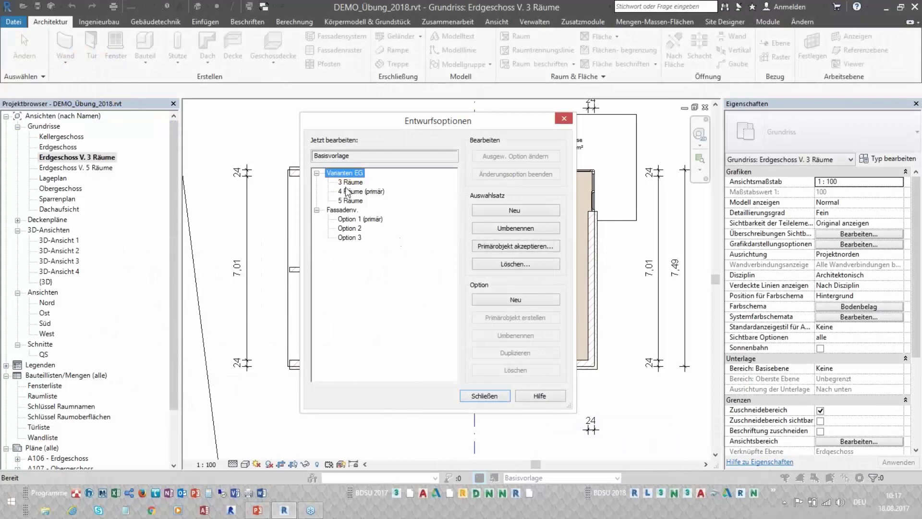
# Delete the Fassadenv. option set and confirm with Ja, leaving only Varianten EG.
pyautogui.moveTo(444, 122)
pyautogui.mouseDown()
pyautogui.moveTo(440, 133)
pyautogui.moveTo(458, 133)
pyautogui.mouseUp()
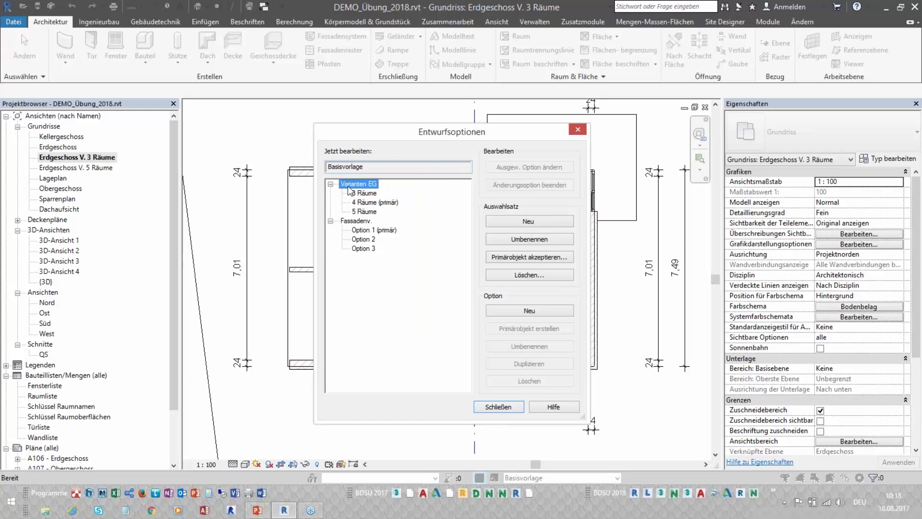
pyautogui.click(364, 222)
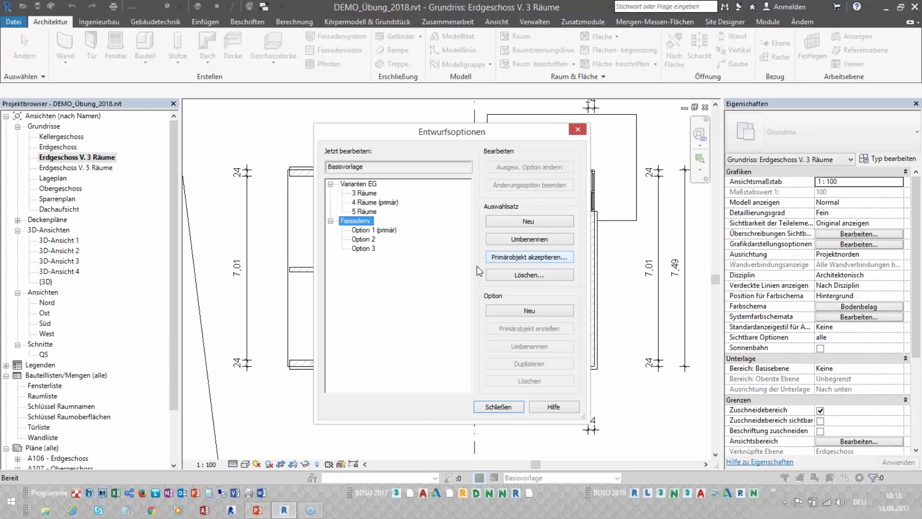
pyautogui.click(380, 231)
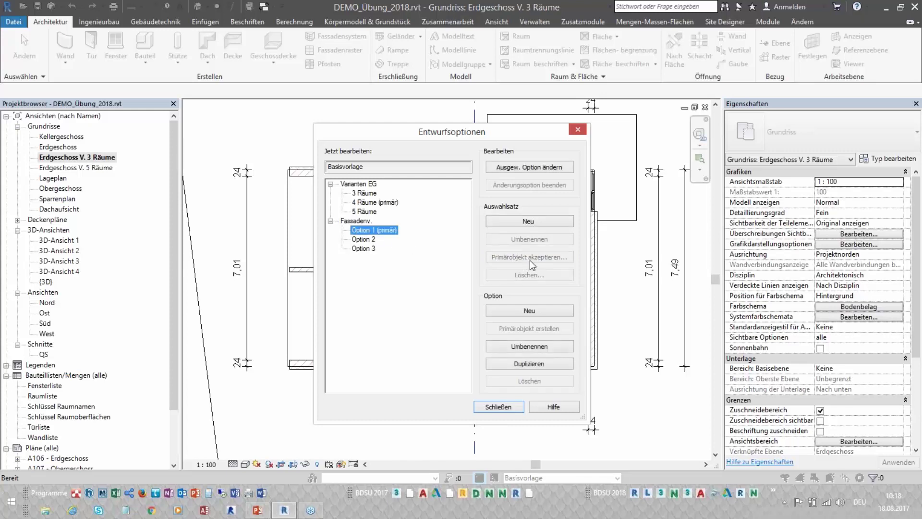
pyautogui.click(357, 221)
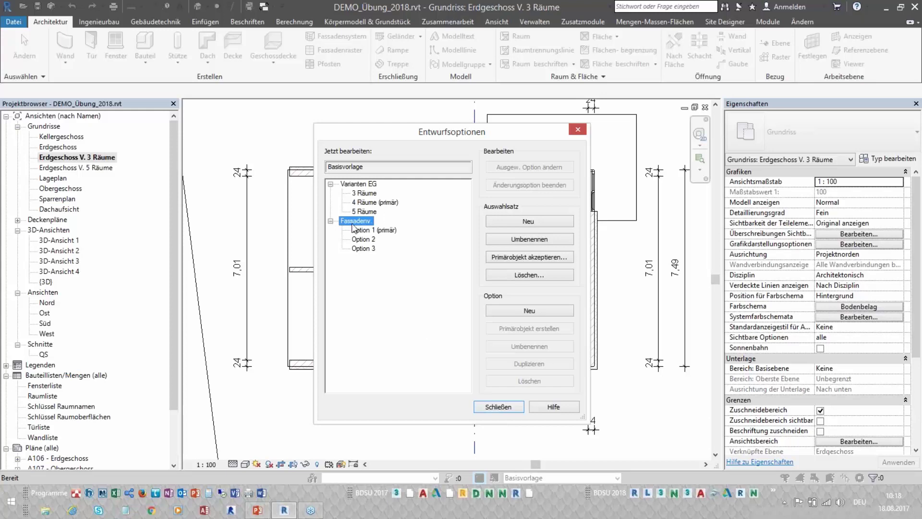
pyautogui.click(533, 242)
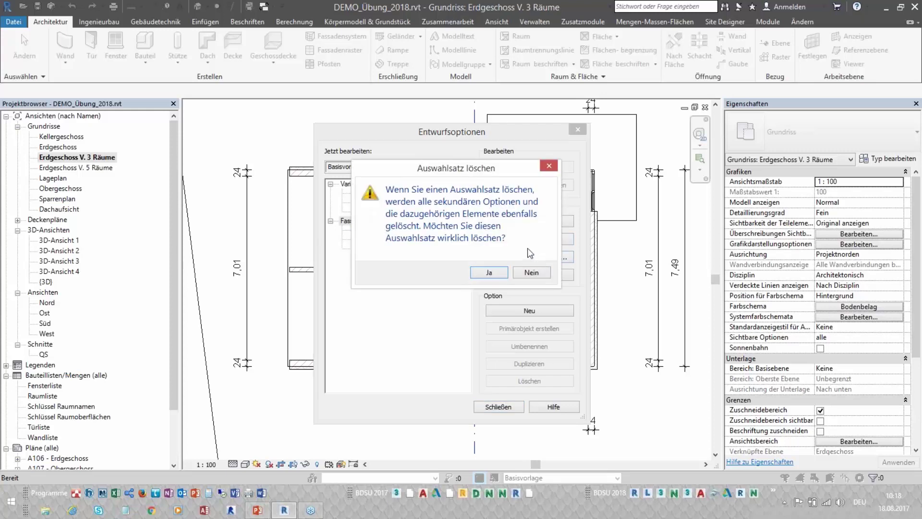
pyautogui.click(496, 276)
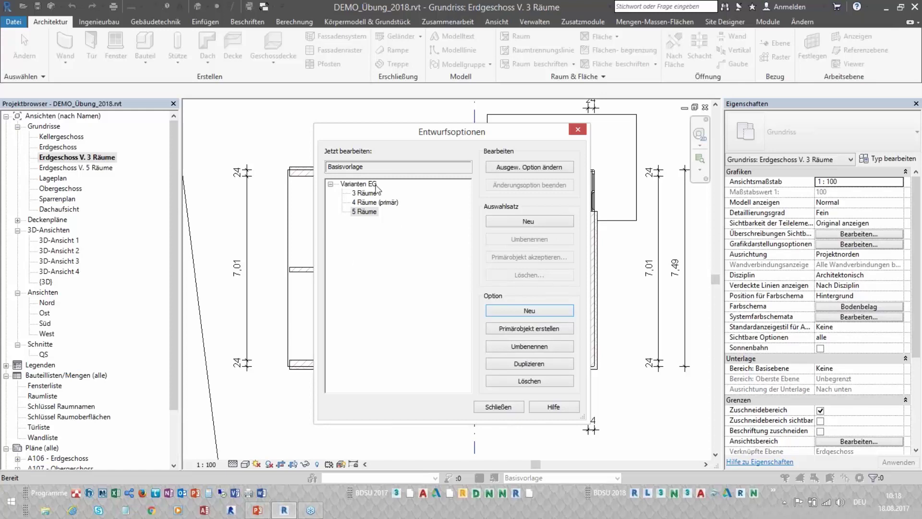
# Make 3 Räume the primary option of Varianten EG instead of 4 Räume.
pyautogui.click(356, 194)
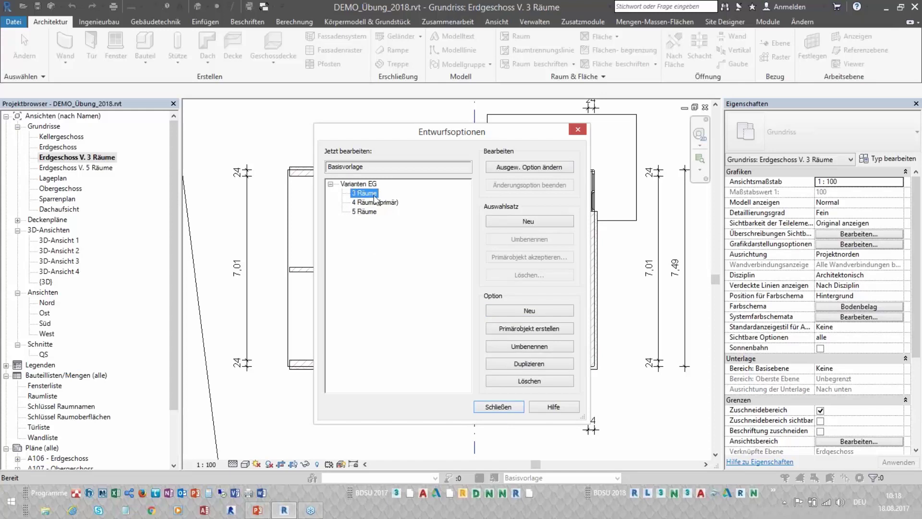
pyautogui.click(521, 330)
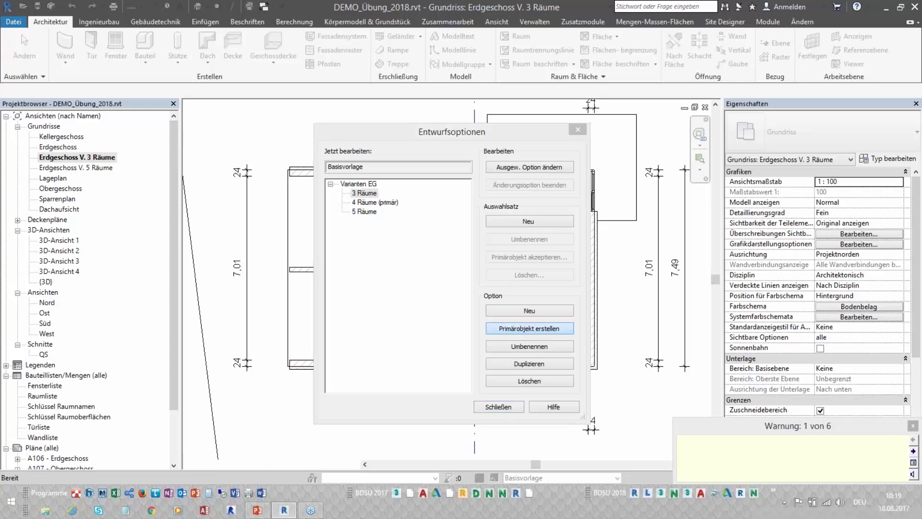
pyautogui.click(377, 184)
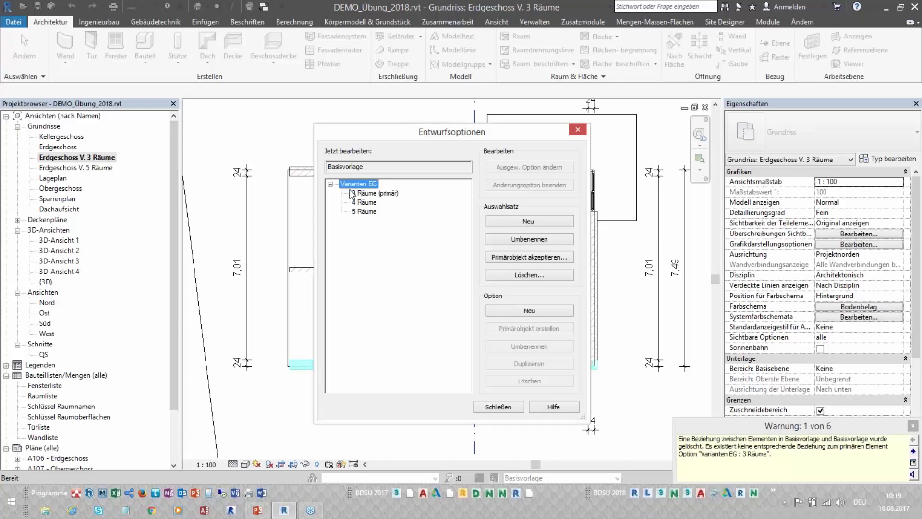
# Accept the primary for Varianten EG and confirm deleting the set with Ja.
pyautogui.click(530, 275)
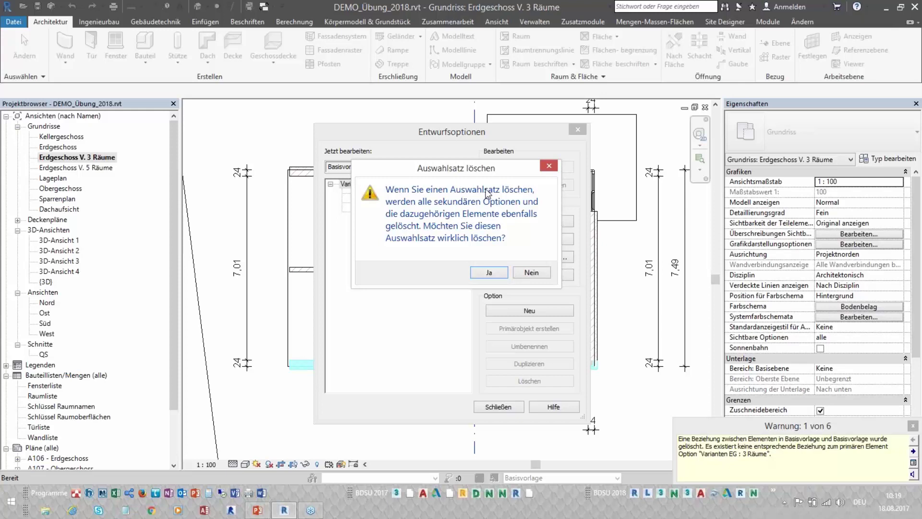
pyautogui.click(480, 274)
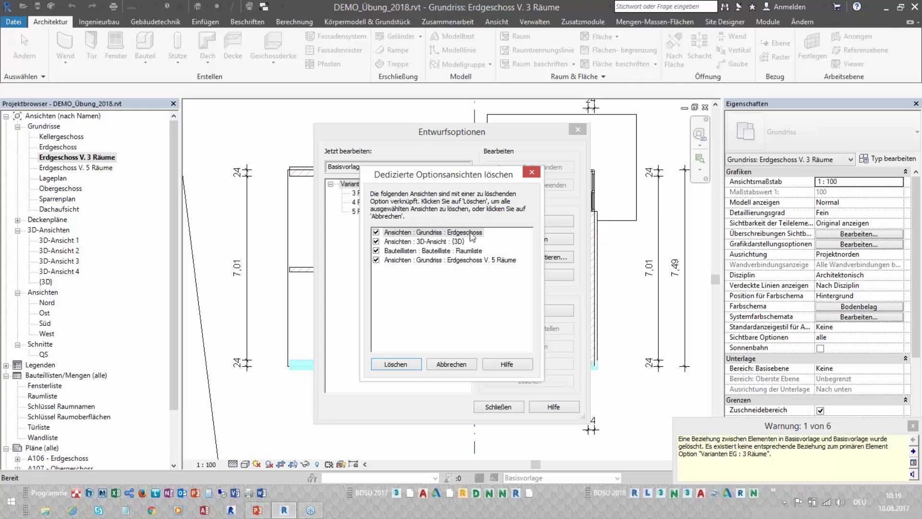
# Delete Varianten EG with all four tied views, including Erdgeschoss V. 5 Räume and Raumliste.
pyautogui.moveTo(506, 176); pyautogui.dragTo(587, 187)
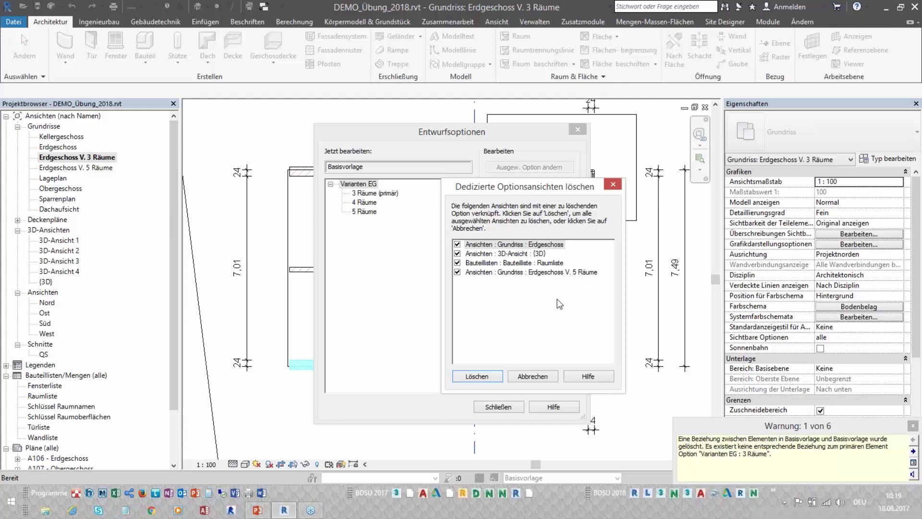
pyautogui.click(475, 377)
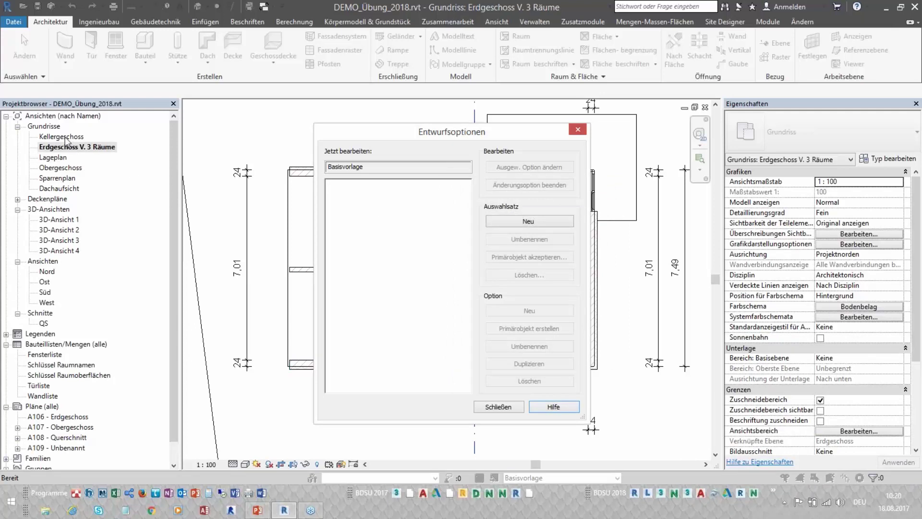
# Close the Entwurfsoptionen dialog to return to the Erdgeschoss V. 3 Räume plan.
pyautogui.moveTo(422, 131); pyautogui.dragTo(413, 130)
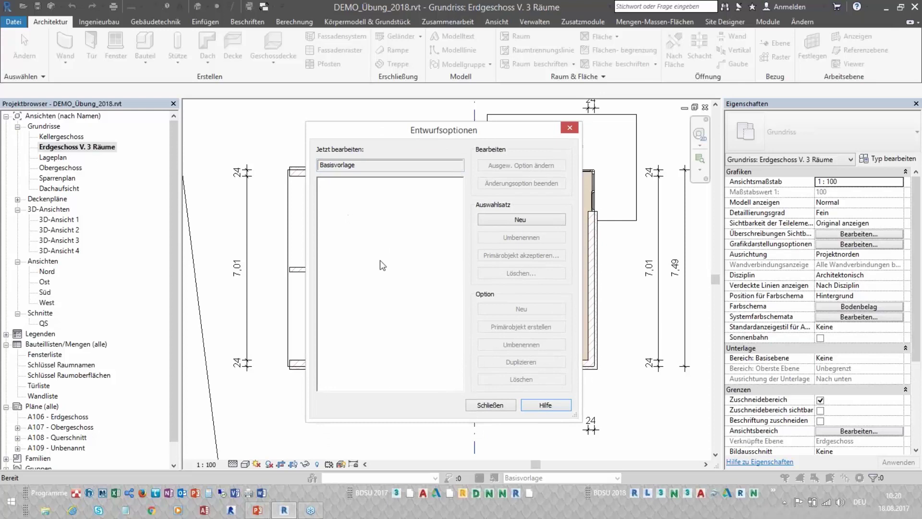
pyautogui.click(491, 404)
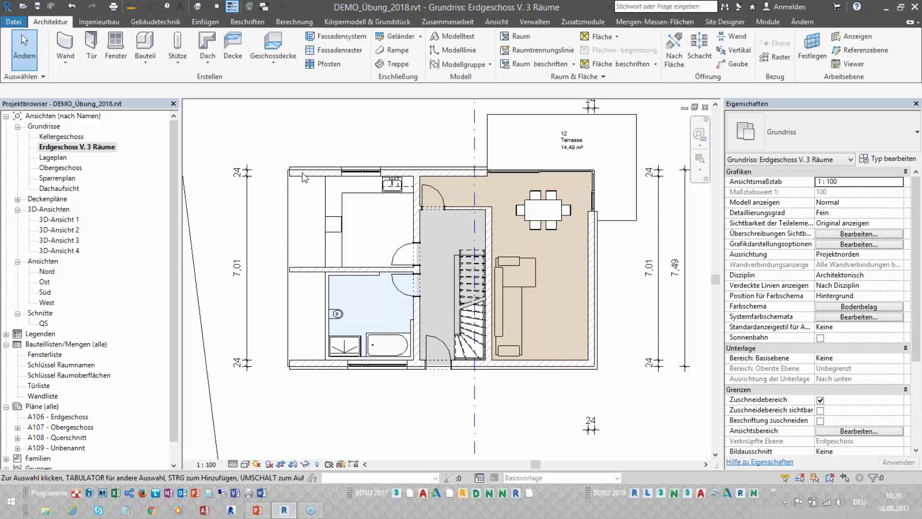
pyautogui.click(419, 231)
pyautogui.click(457, 209)
pyautogui.click(528, 171)
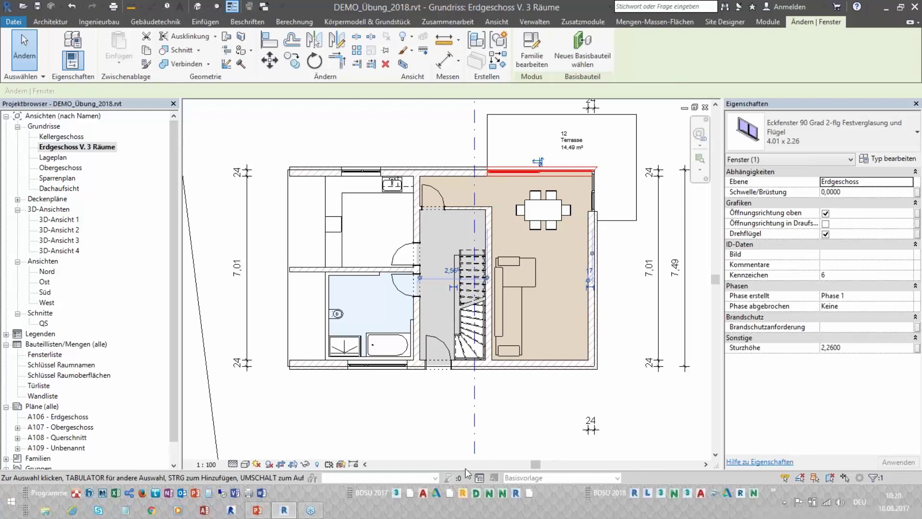
pyautogui.click(555, 406)
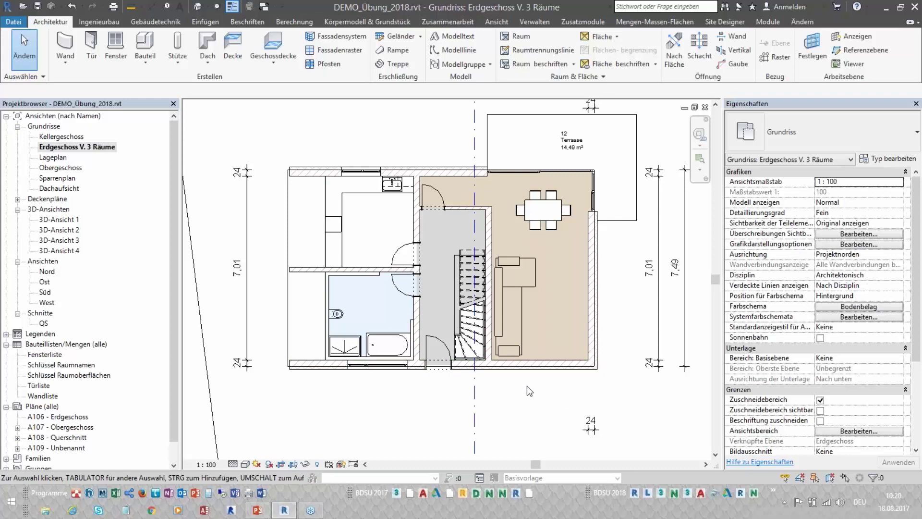
pyautogui.click(557, 367)
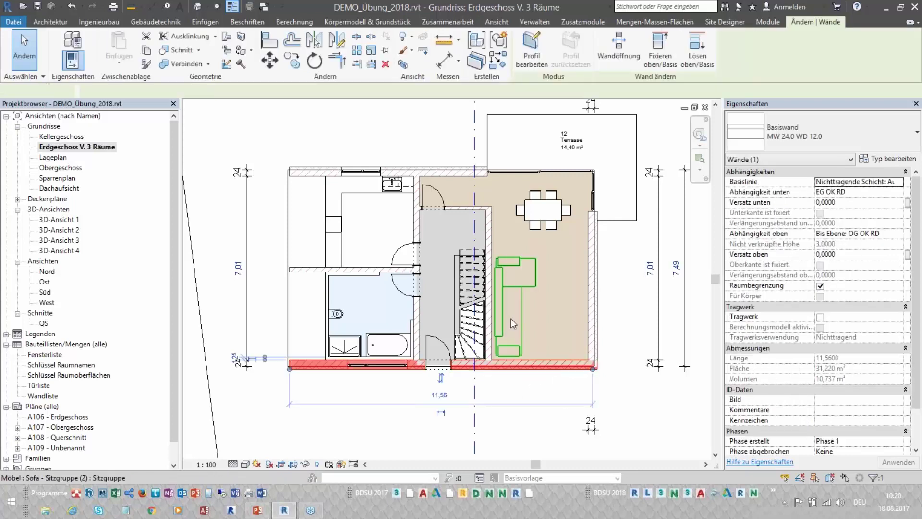
pyautogui.click(596, 327)
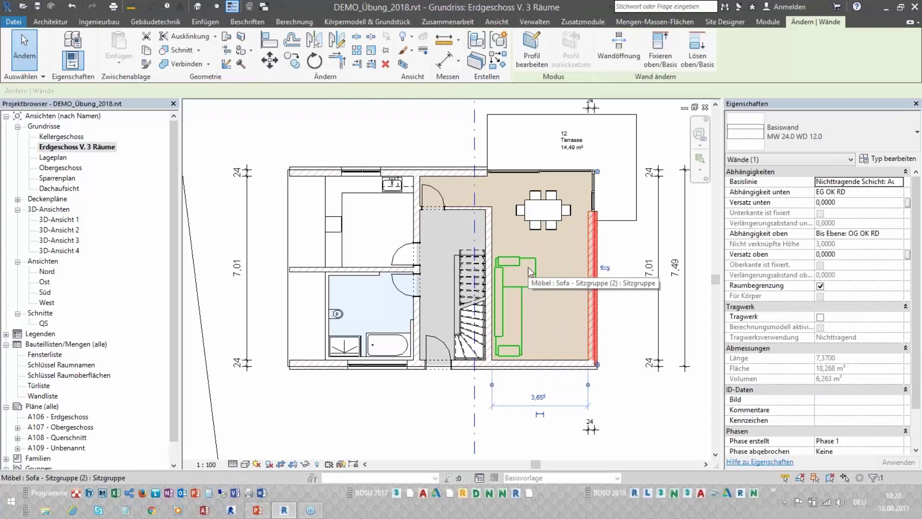
pyautogui.click(563, 272)
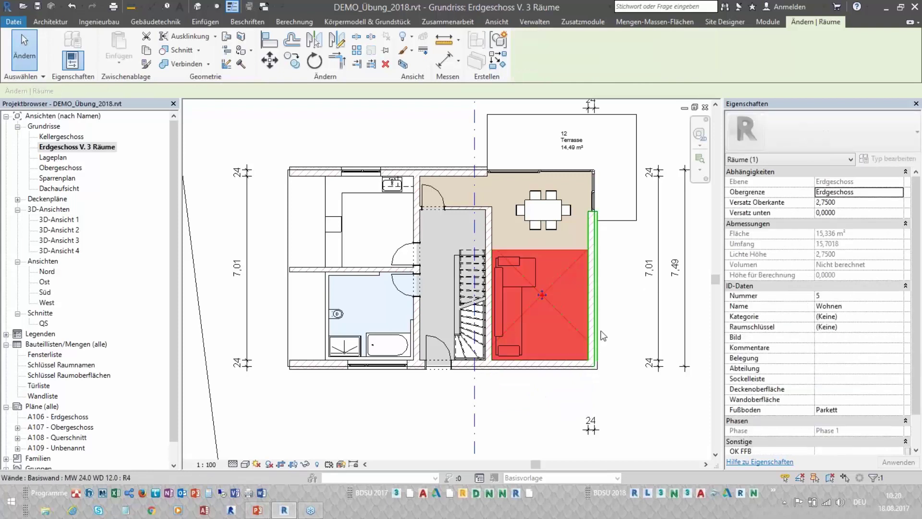
pyautogui.click(668, 441)
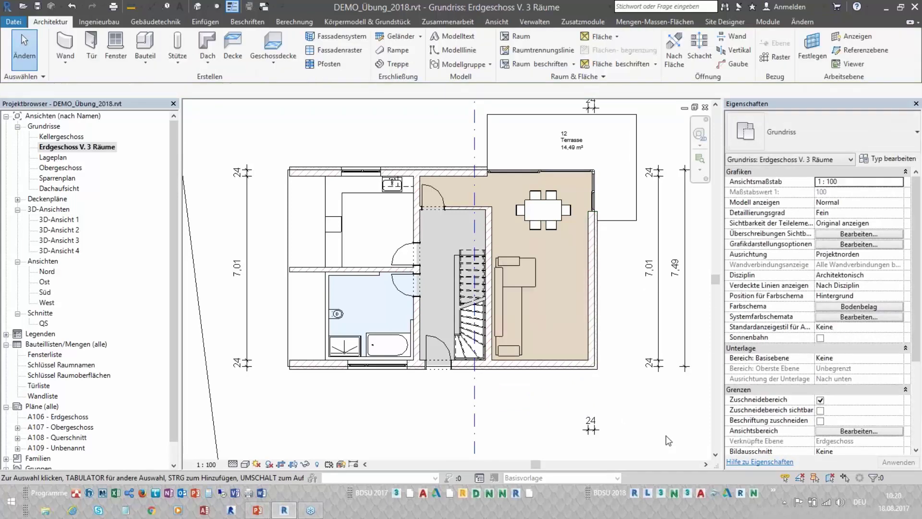